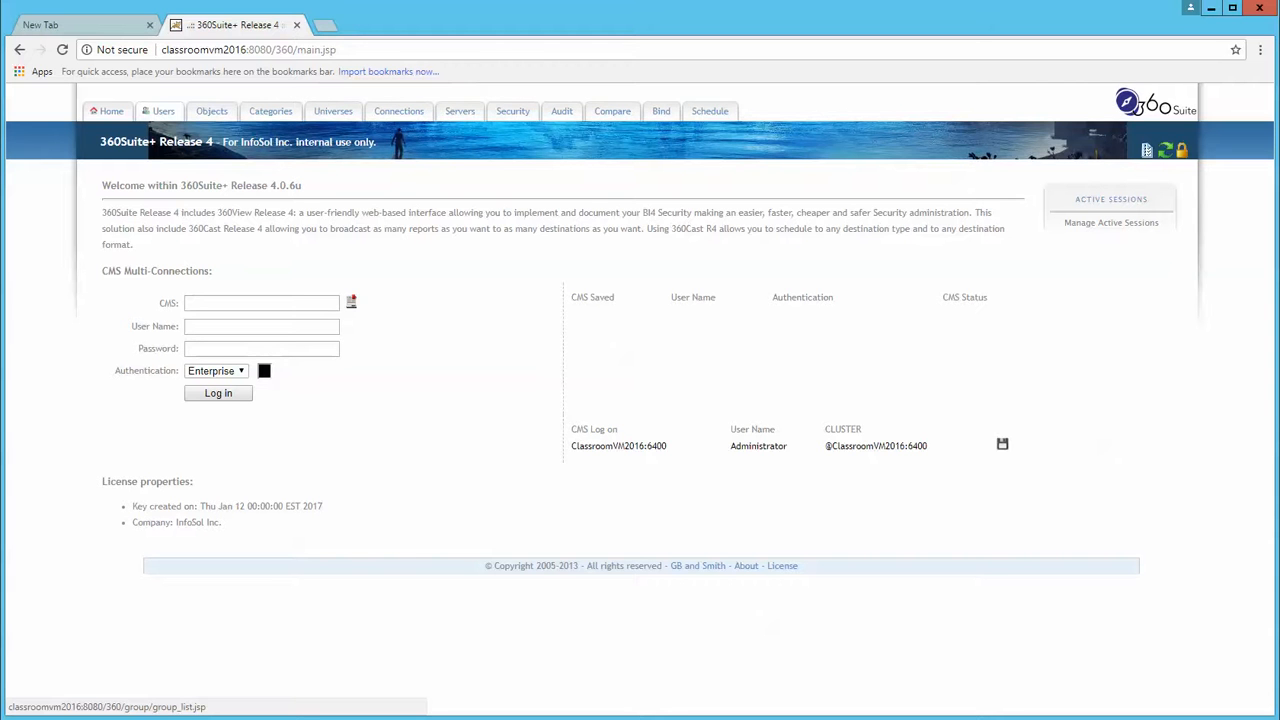
Step: Open the groups and users management page and expand the Marketing group
left_click(160, 111)
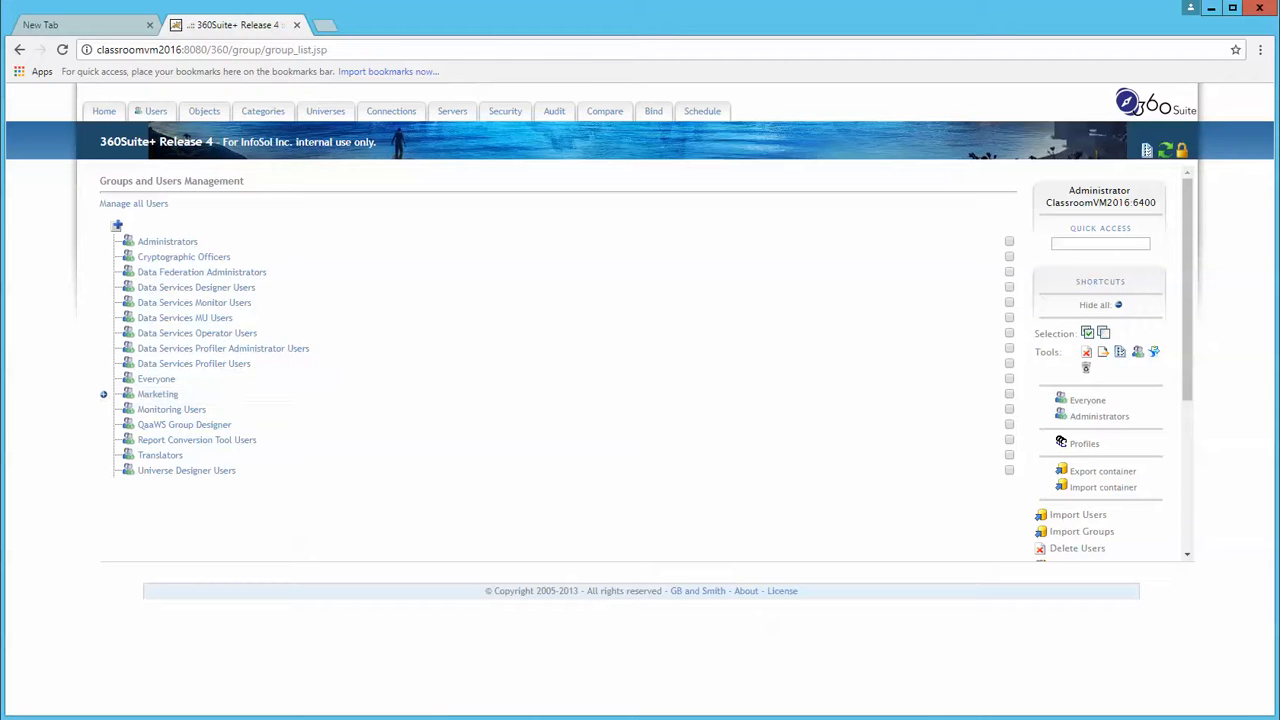
left_click(103, 394)
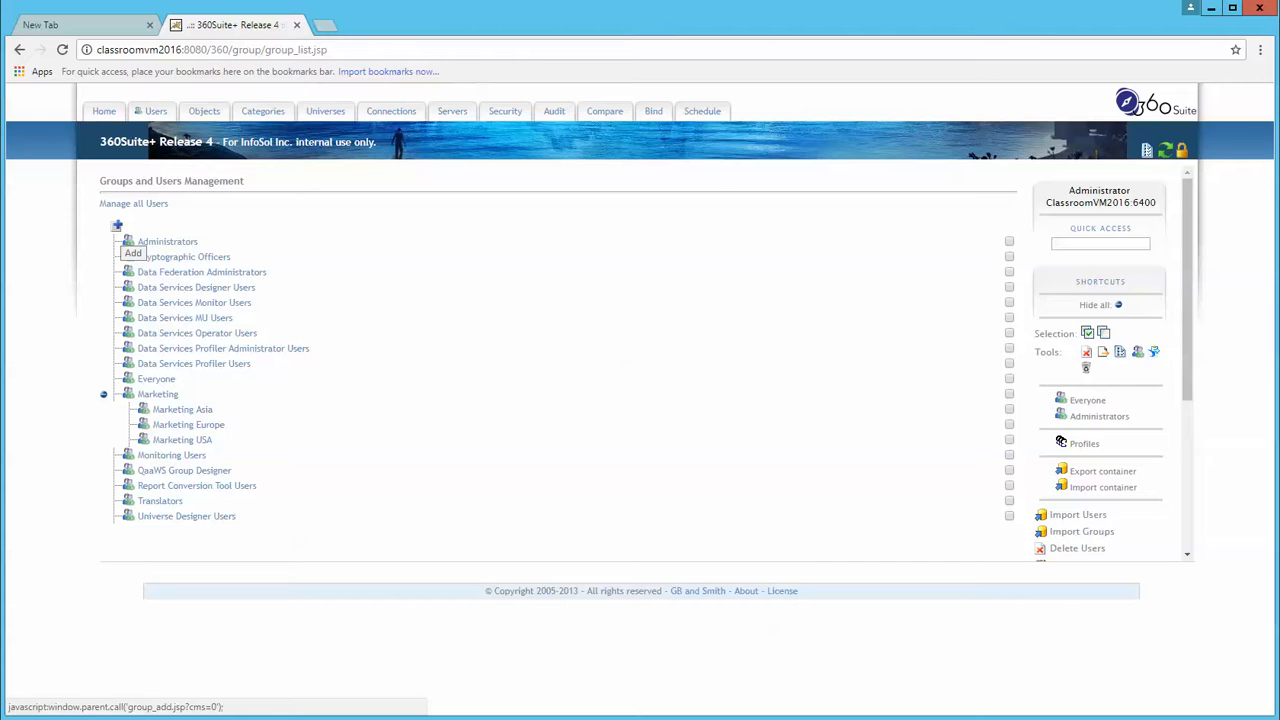
Step: Examine the form for adding a new group, including adding members from other groups and the available authentication types
left_click(117, 226)
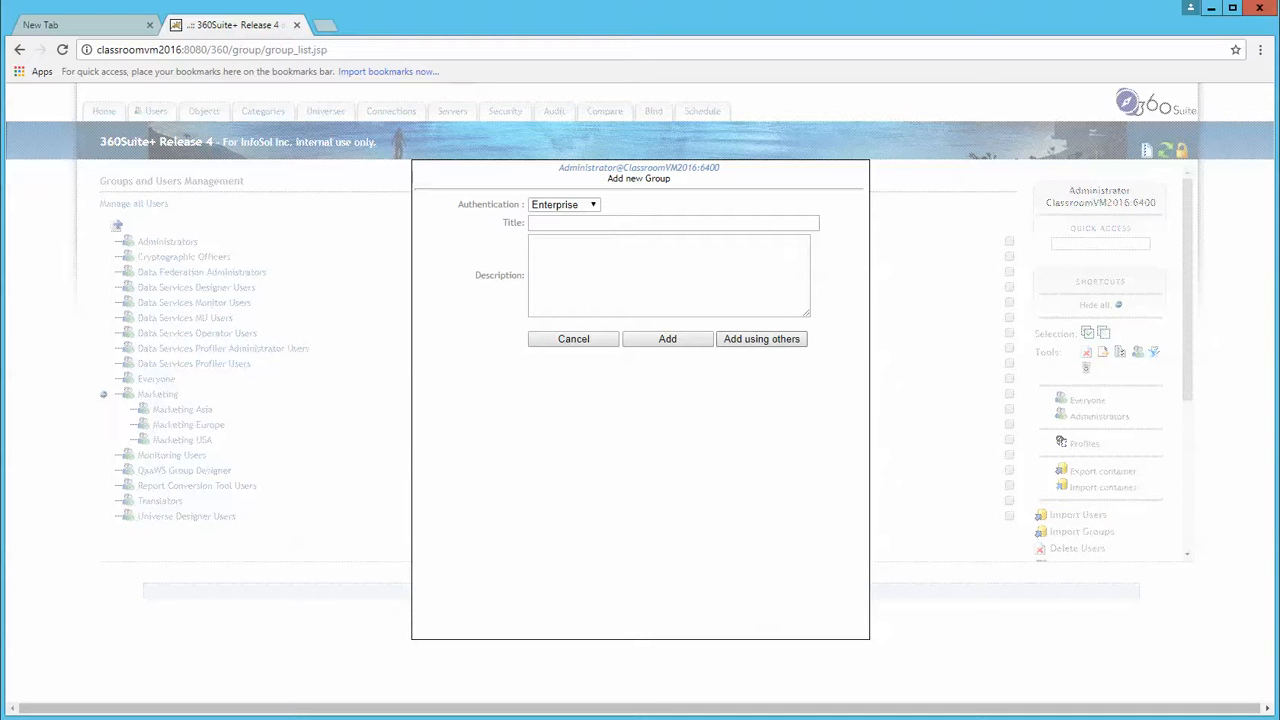
left_click(762, 339)
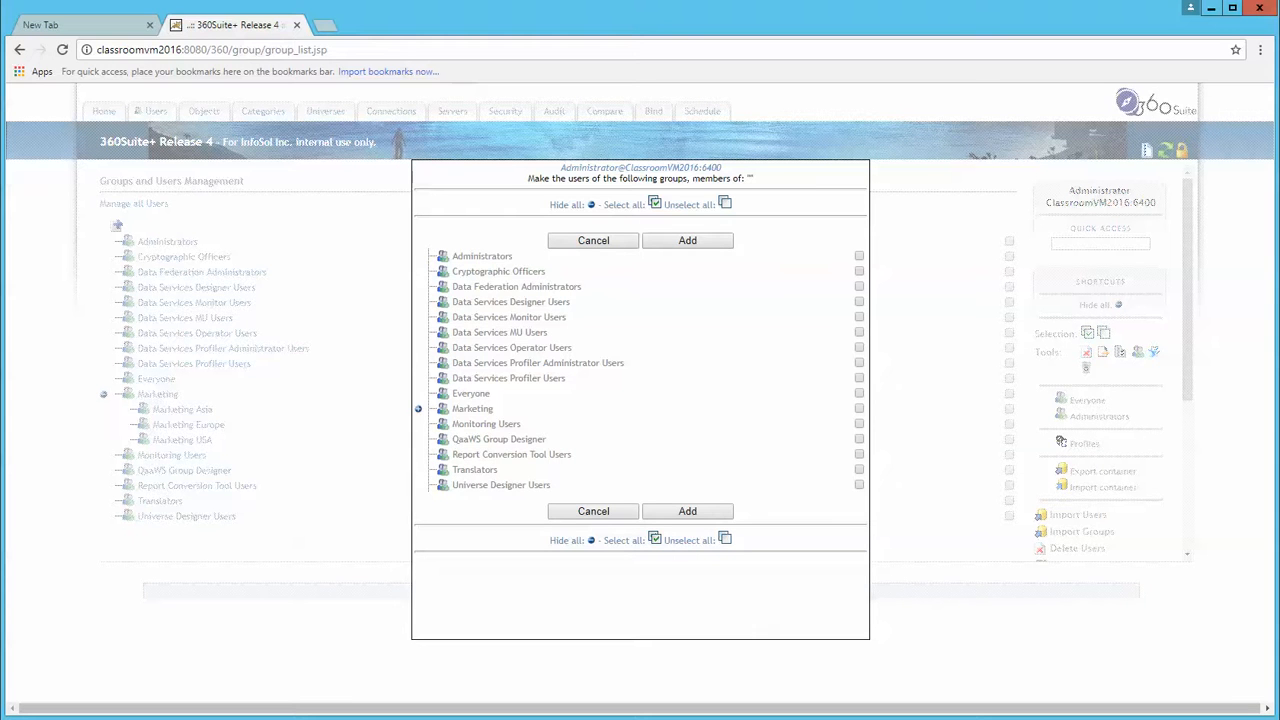
left_click(593, 240)
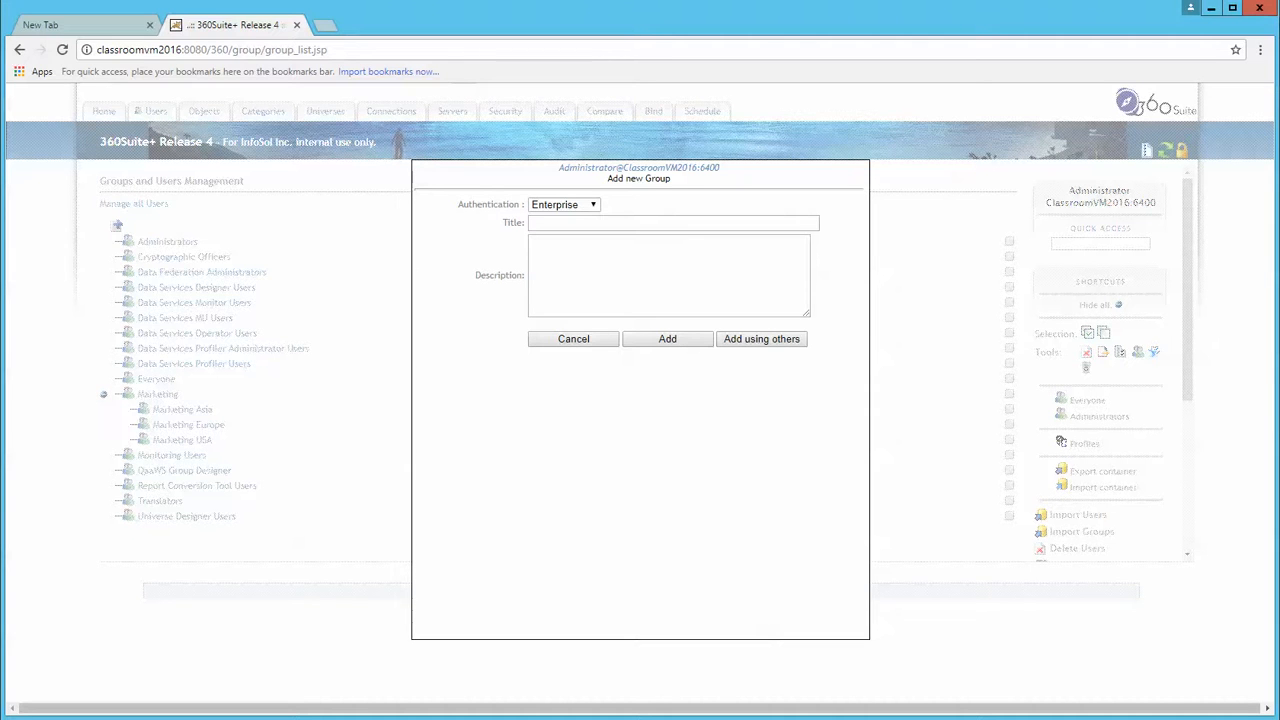
left_click(592, 205)
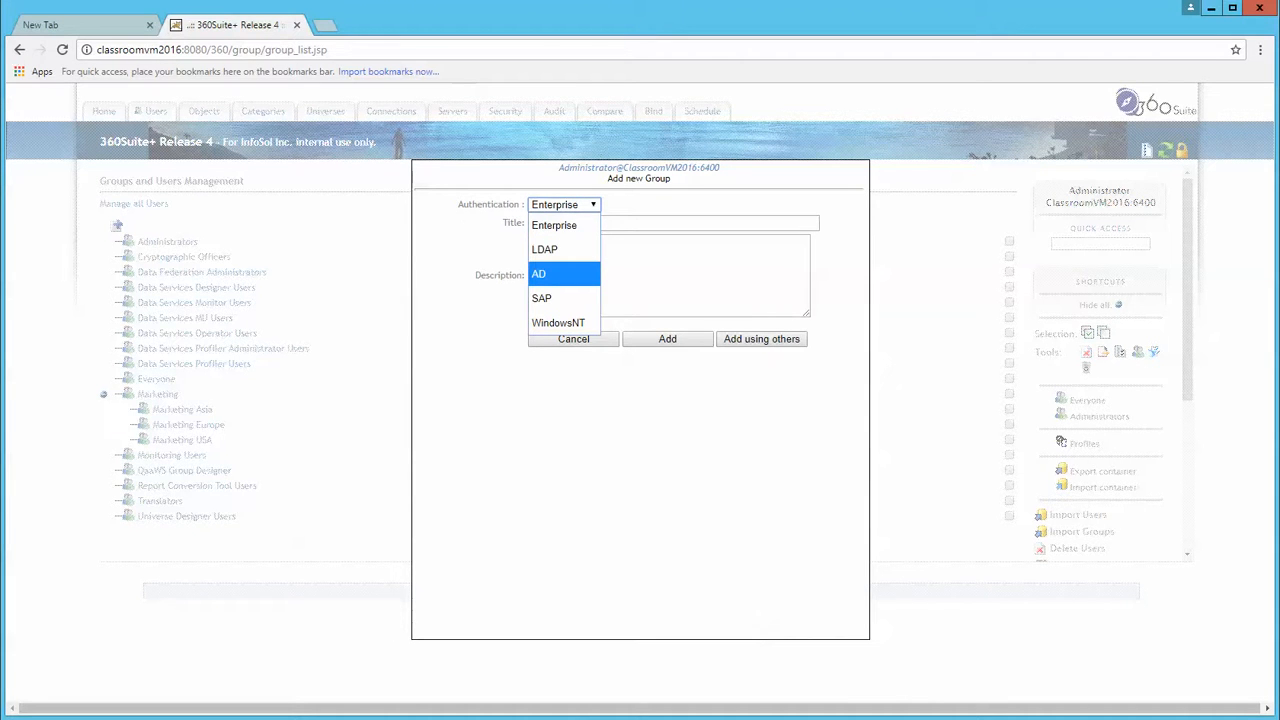
left_click(563, 274)
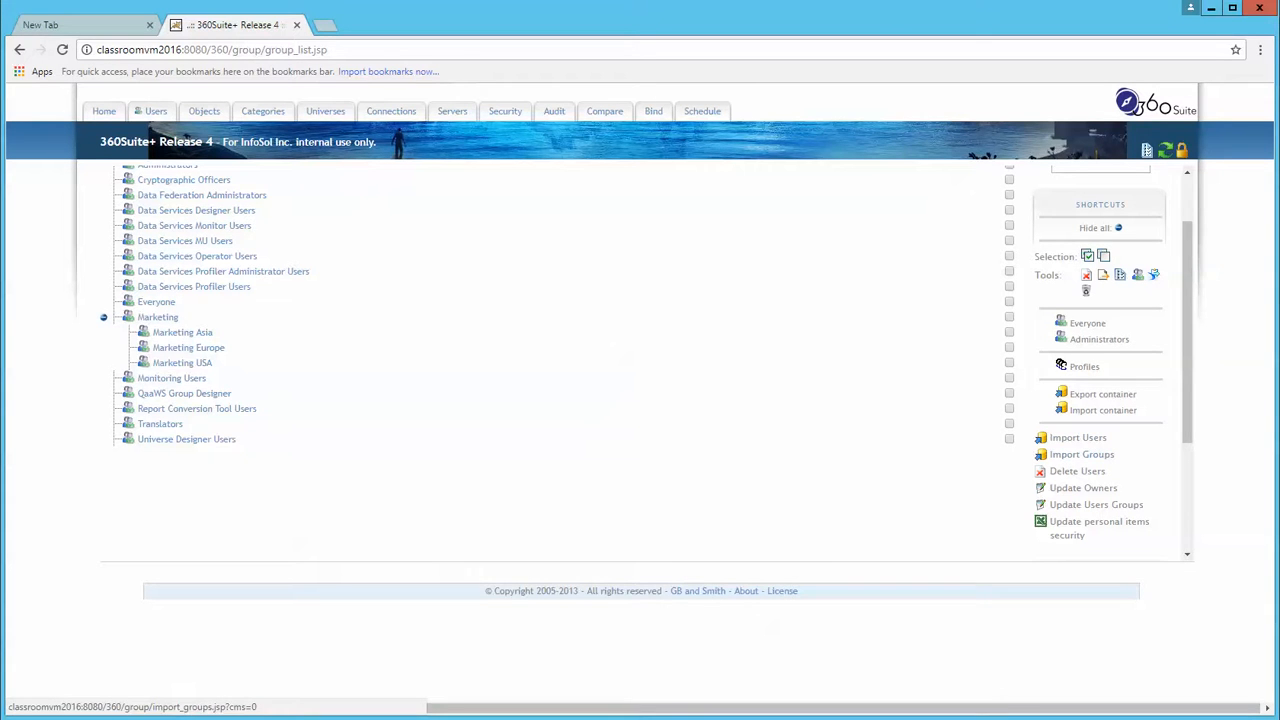
Step: View the group import page without importing anything, and view the Administrators group's properties
left_click(1081, 454)
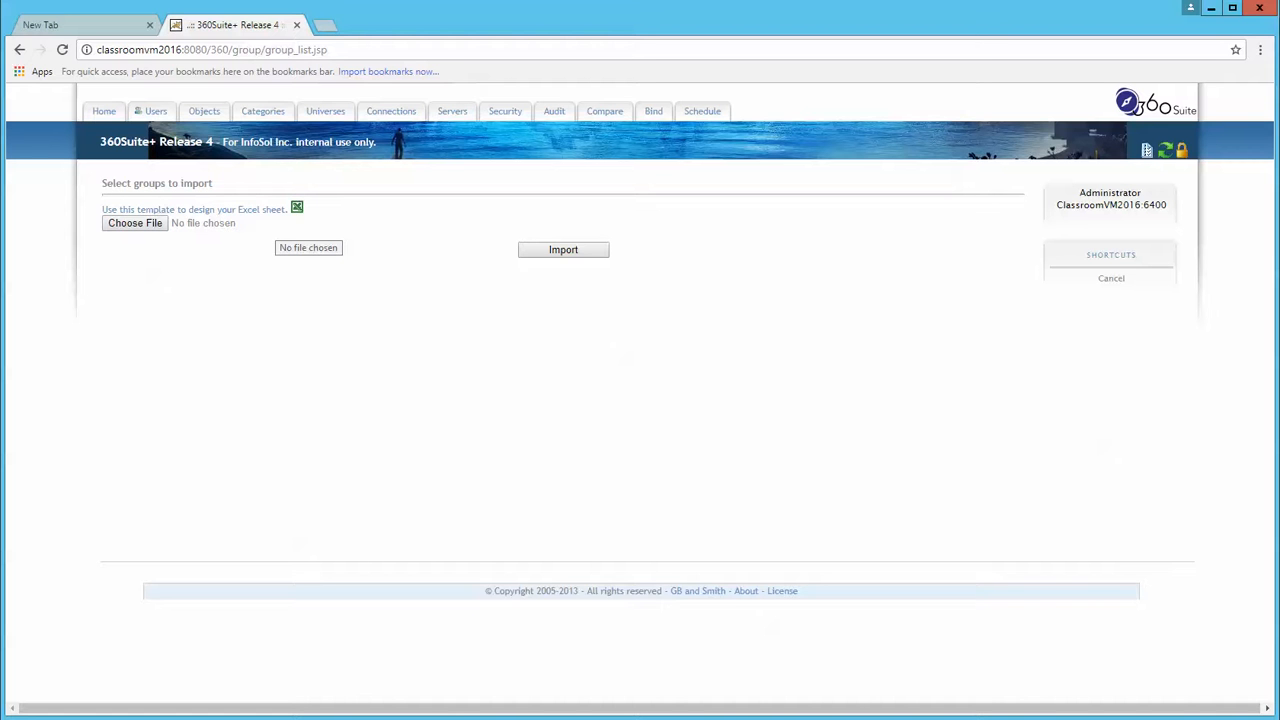
left_click(1111, 279)
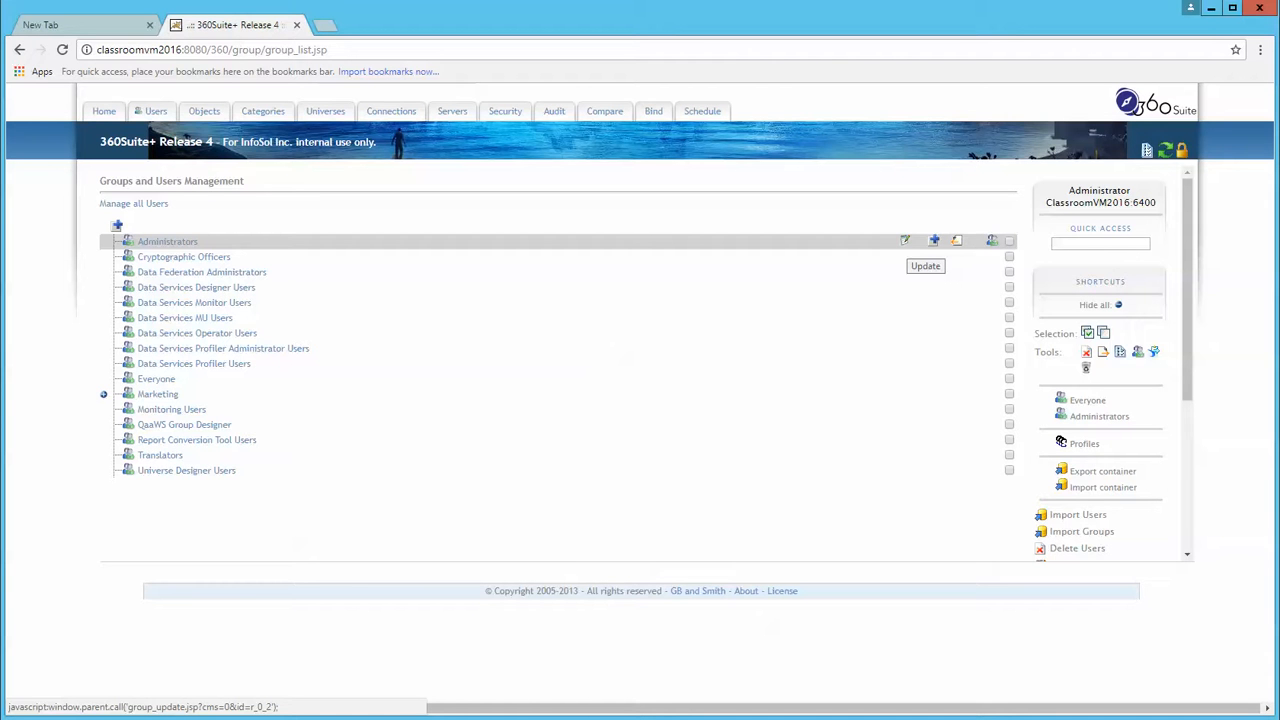
left_click(905, 241)
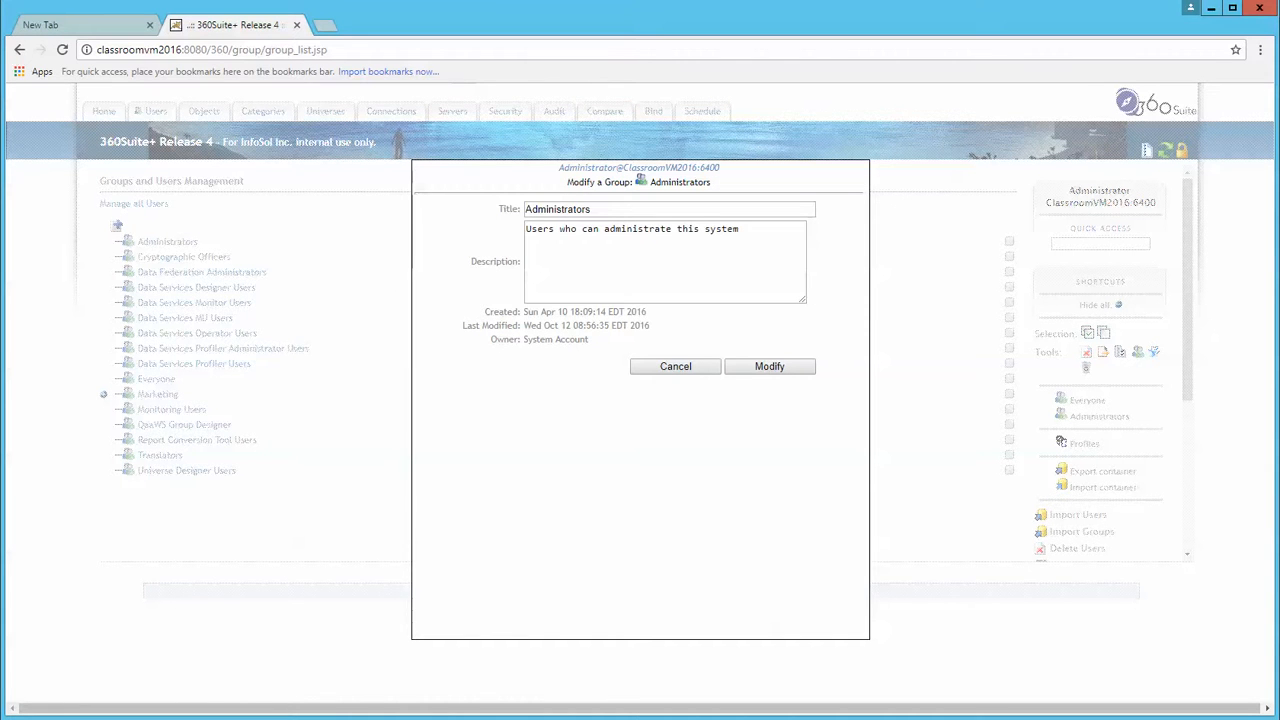
left_click(769, 366)
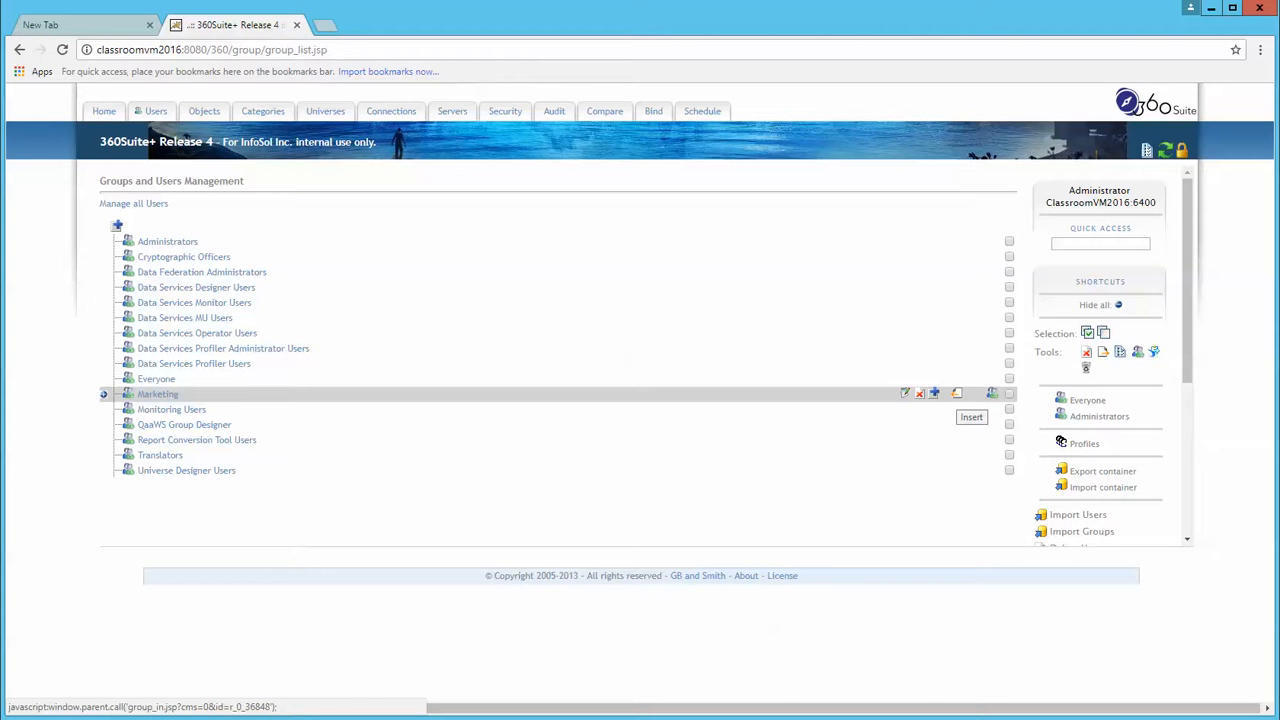
Step: Insert the Data Services MU Users group as a subgroup of Marketing and expand Marketing to show its subgroups
left_click(956, 393)
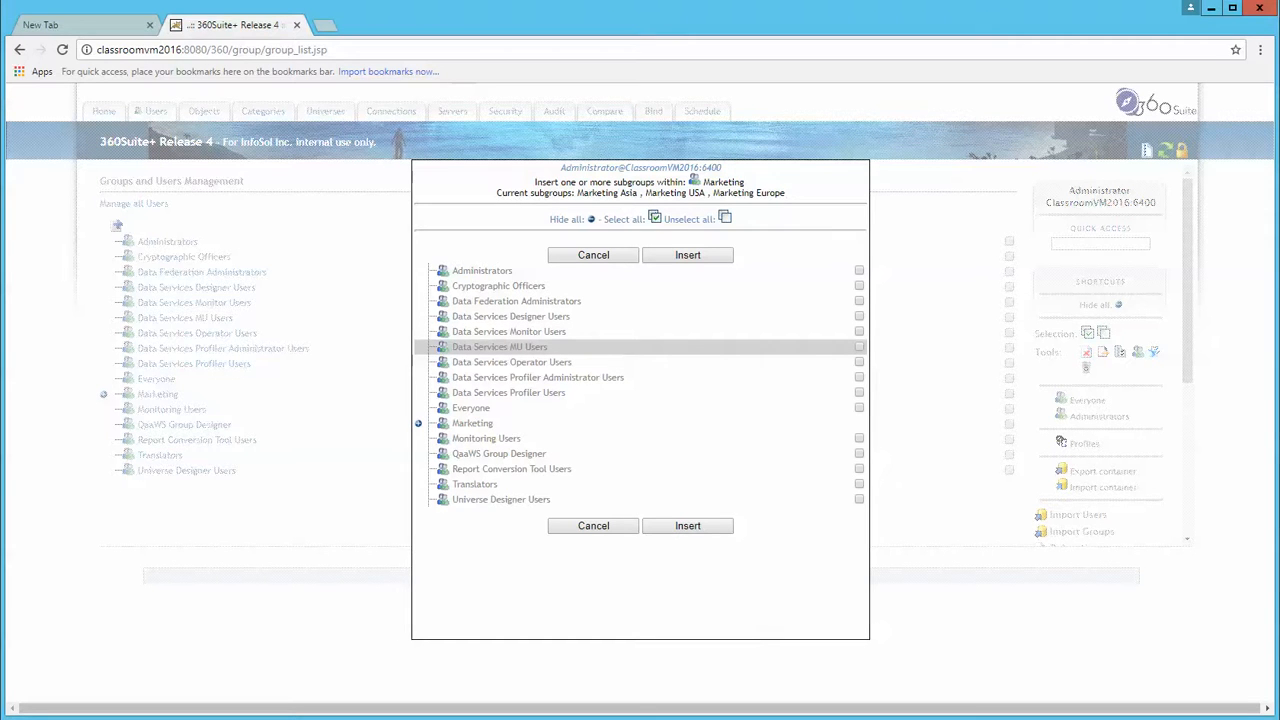
left_click(859, 346)
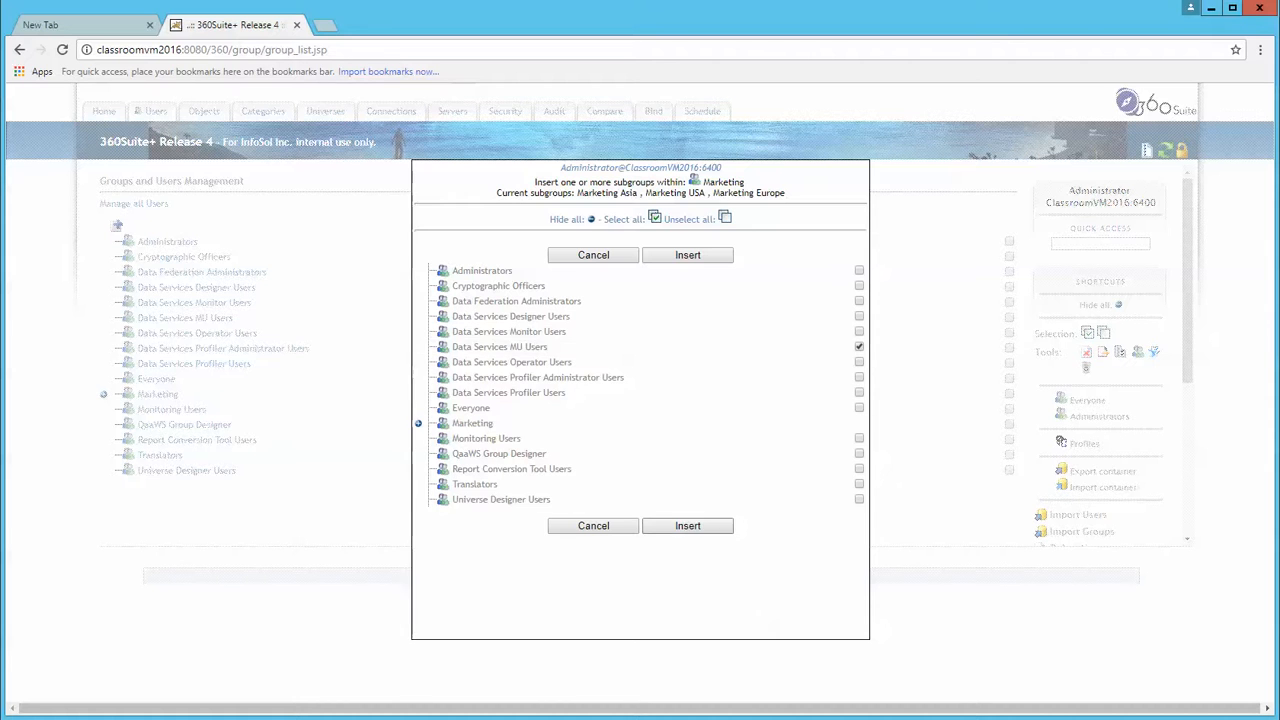
left_click(688, 525)
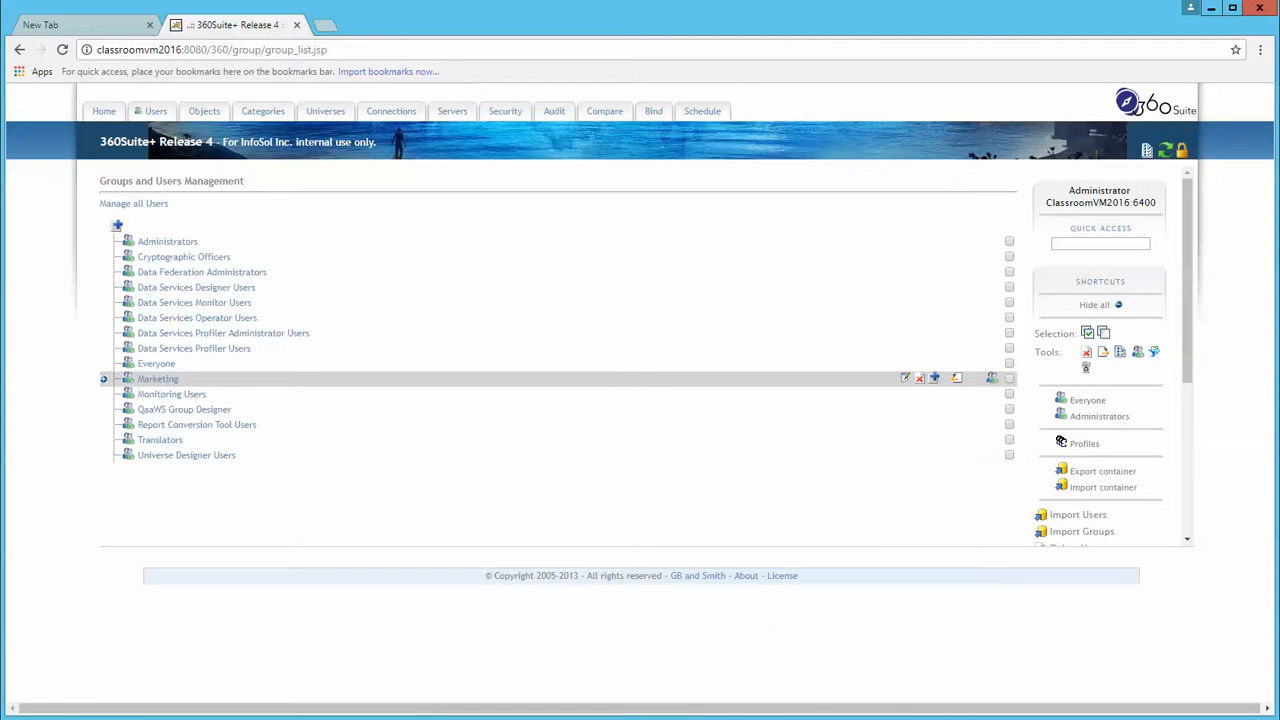
left_click(103, 379)
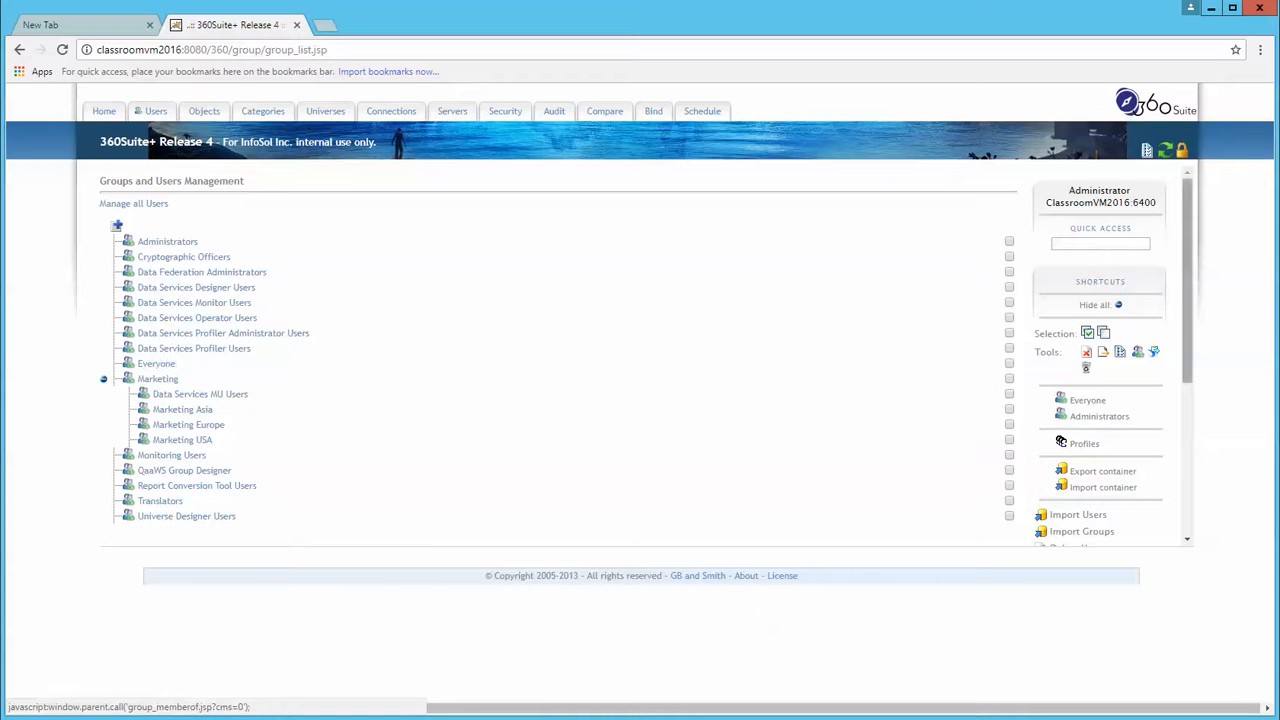
Step: Select all groups and export the Groups & Users documentation as an Excel file
scroll(612, 262, "down", 2)
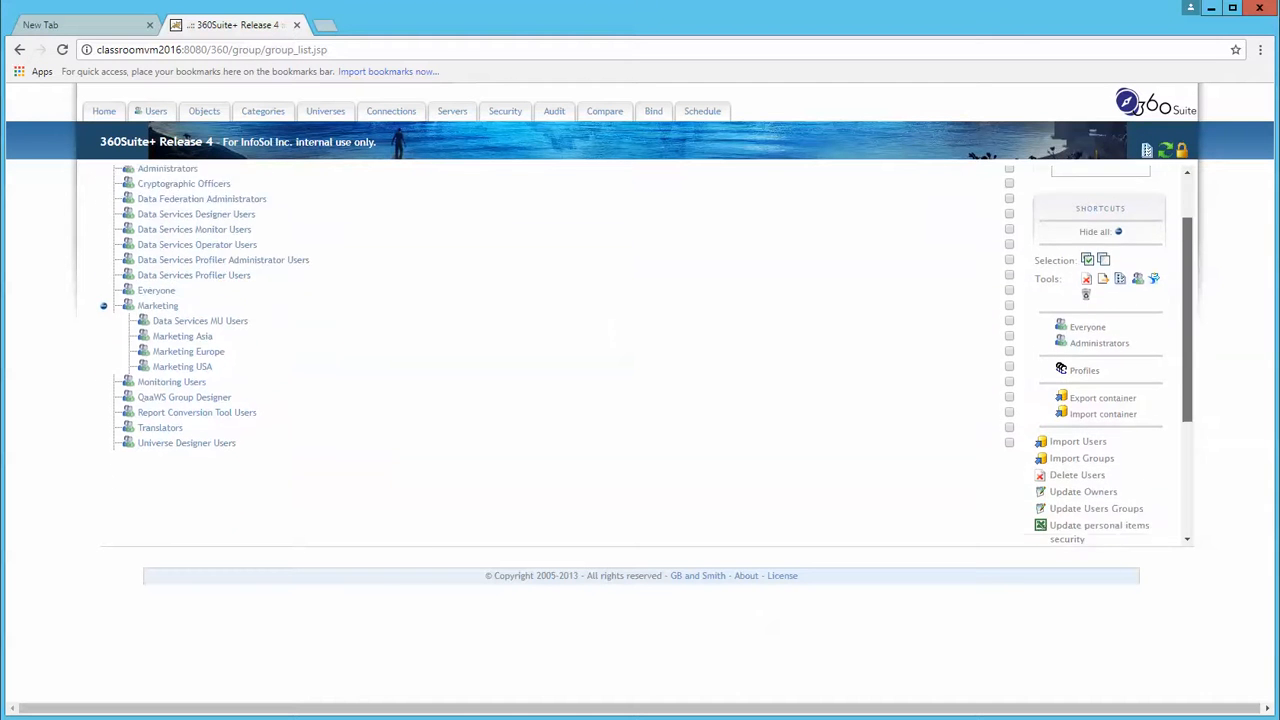
scroll(612, 262, "down", 2)
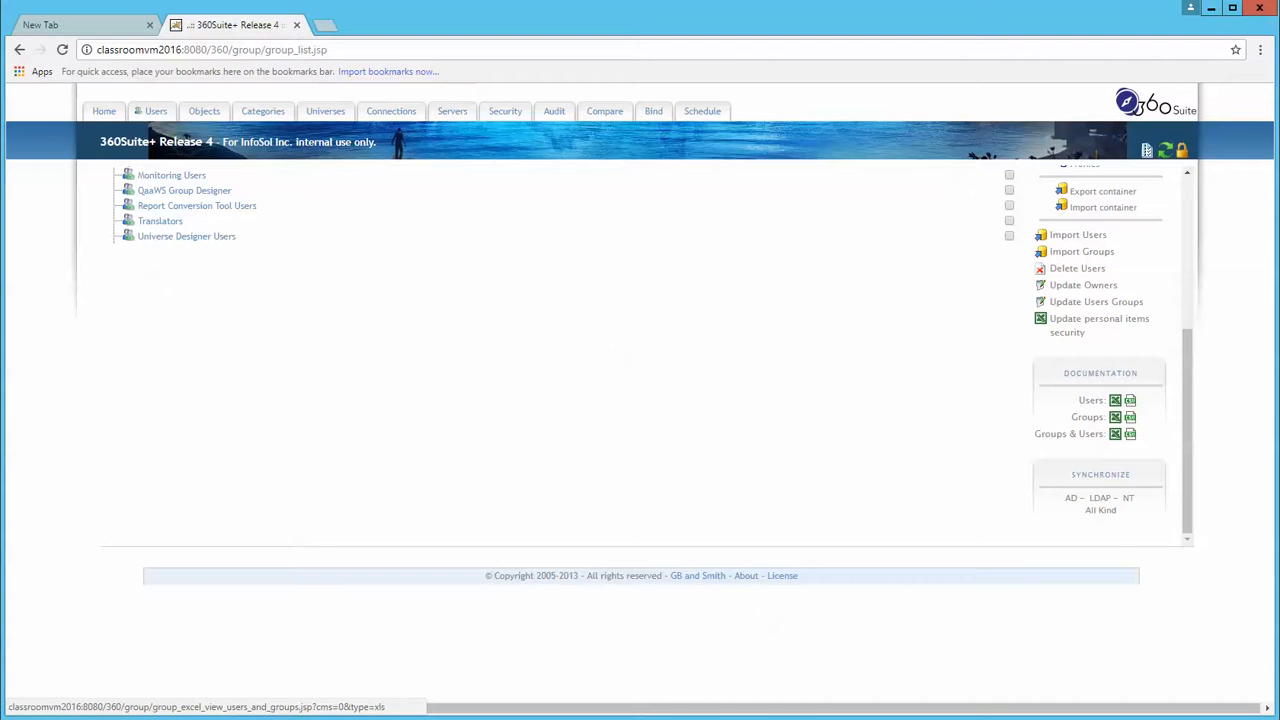
scroll(646, 357, "up", 5)
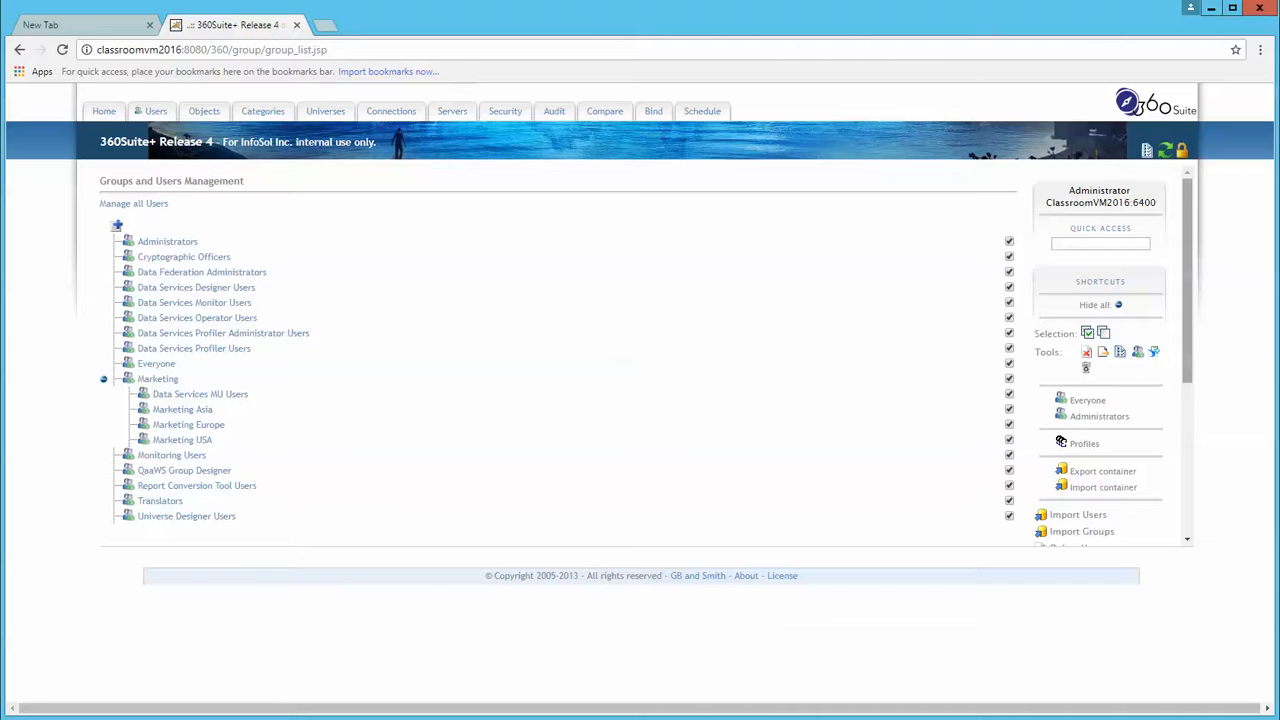
scroll(640, 350, "down", 5)
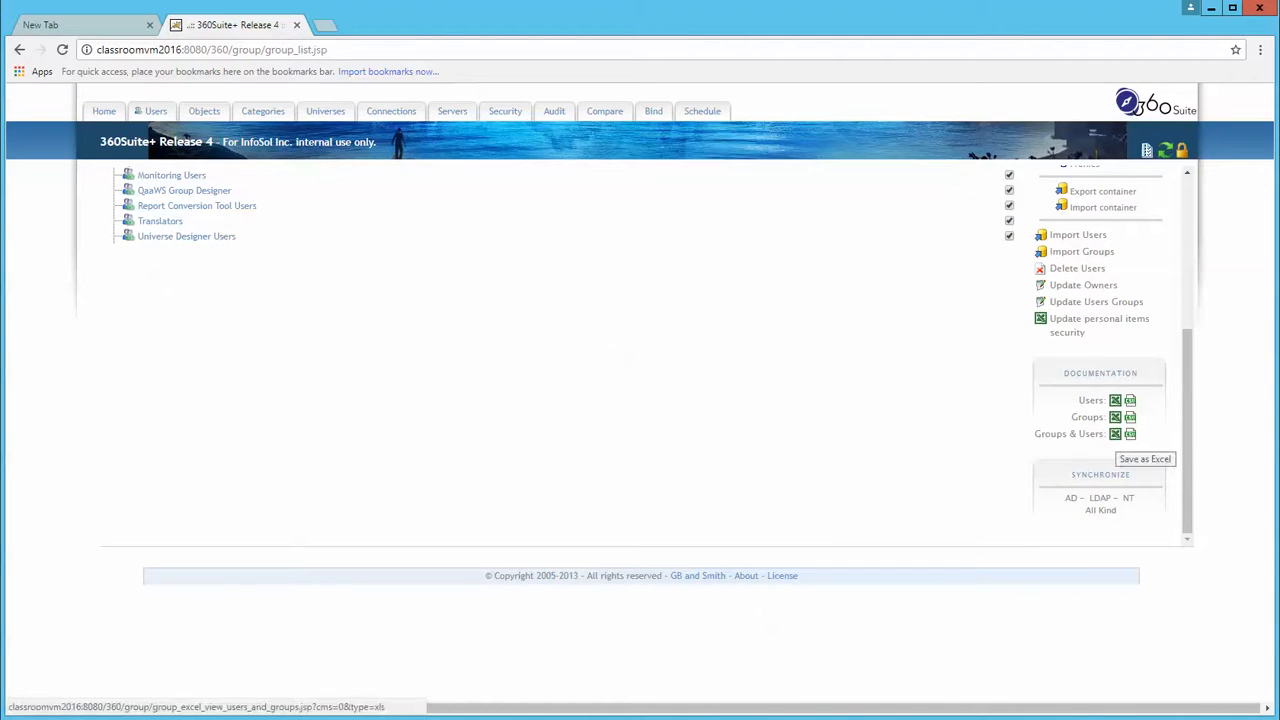
left_click(1115, 433)
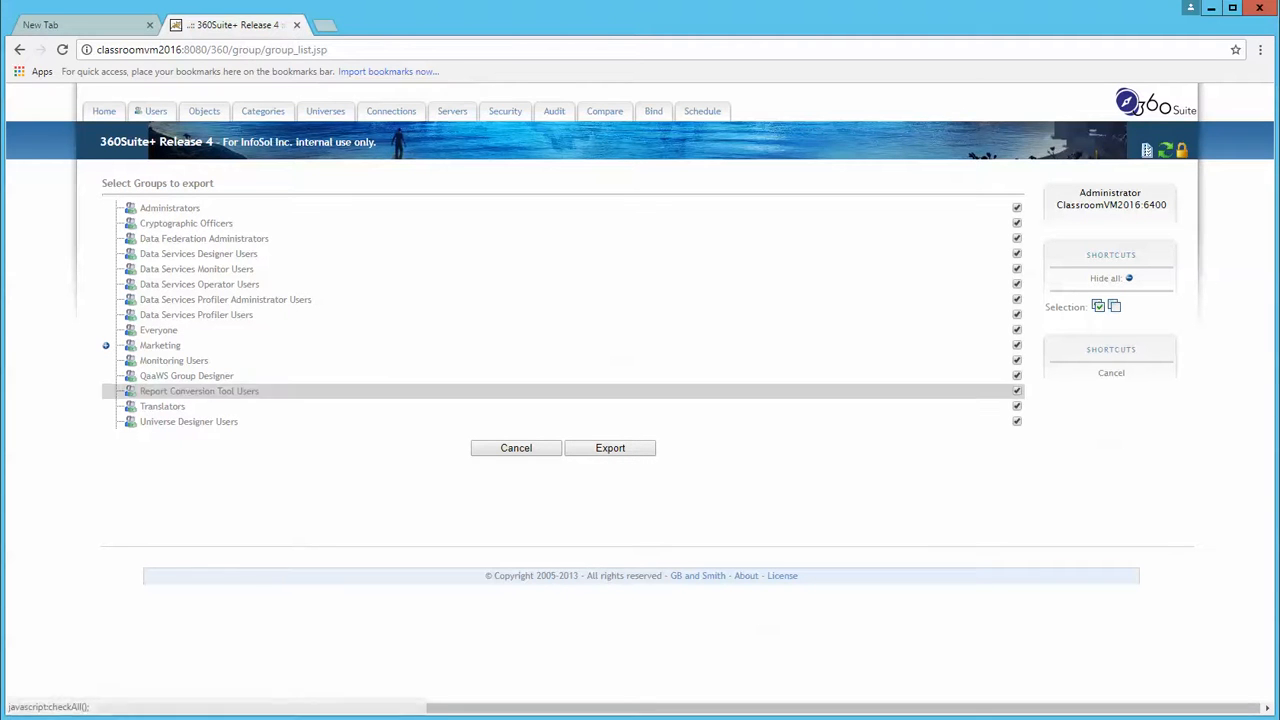
left_click(610, 448)
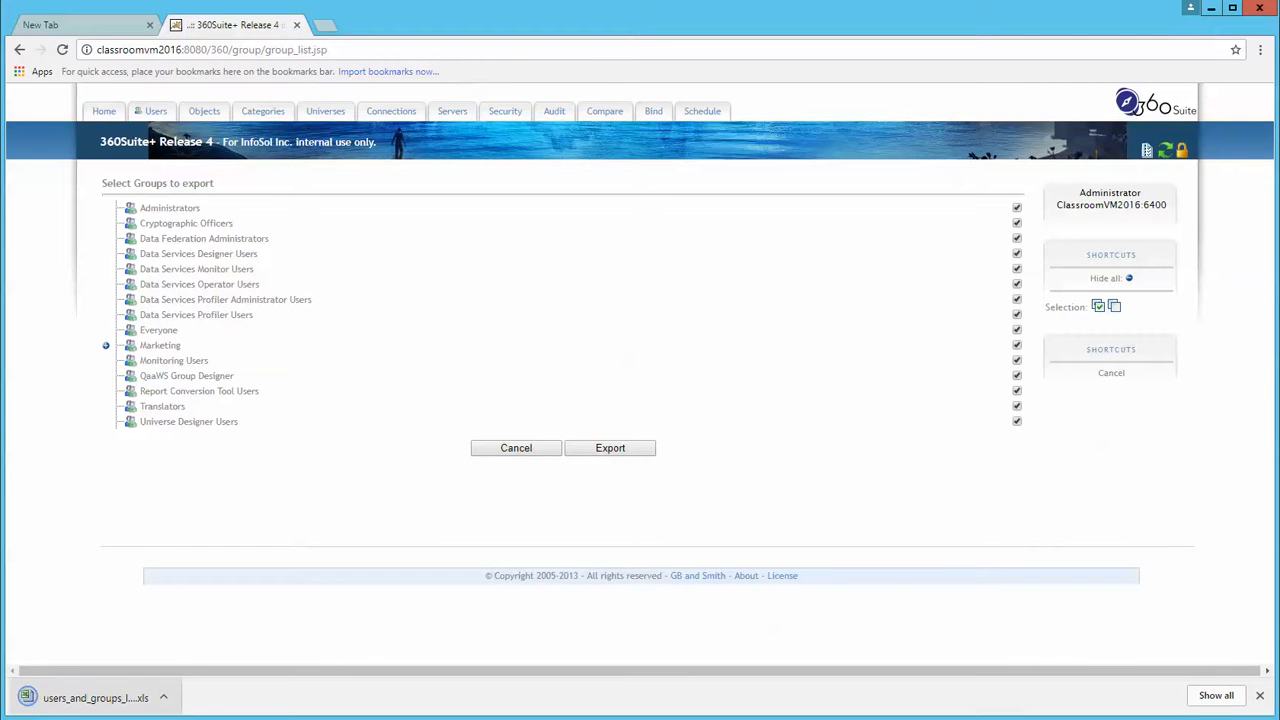
Step: Open the downloaded users and groups list in Excel, review its contents and close it
left_click(95, 697)
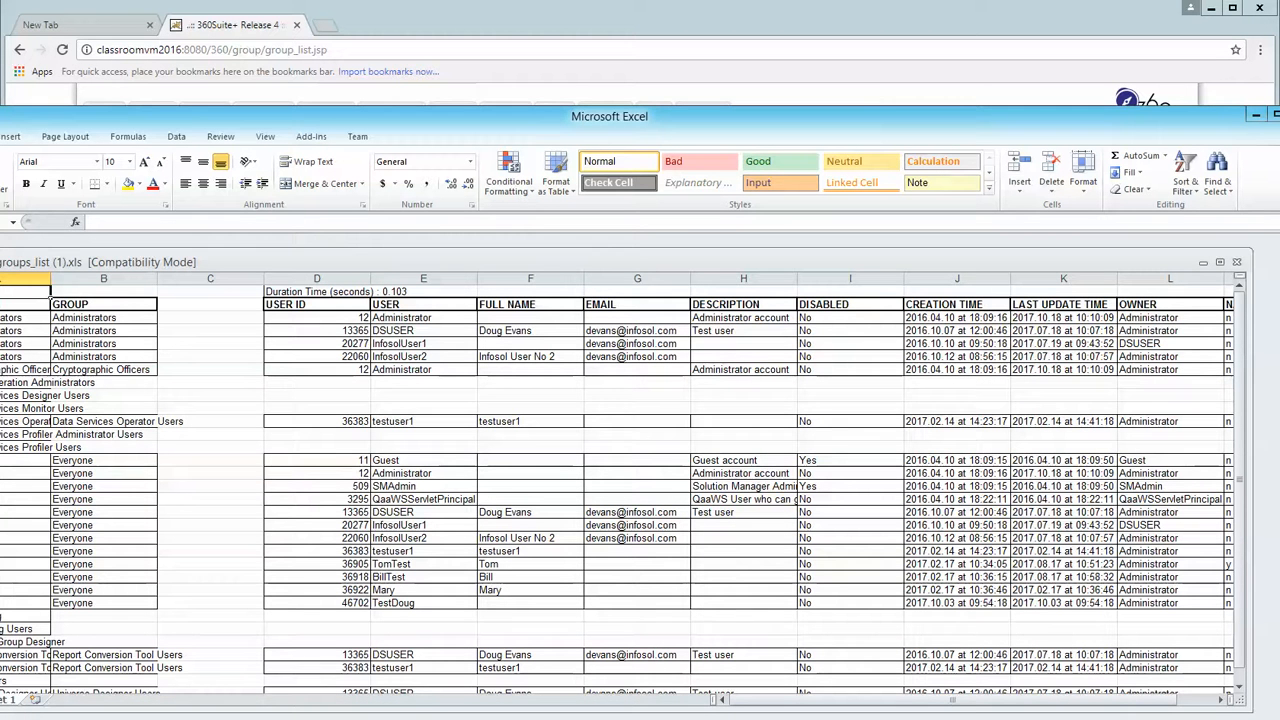
left_click_drag(520, 122, 625, 43)
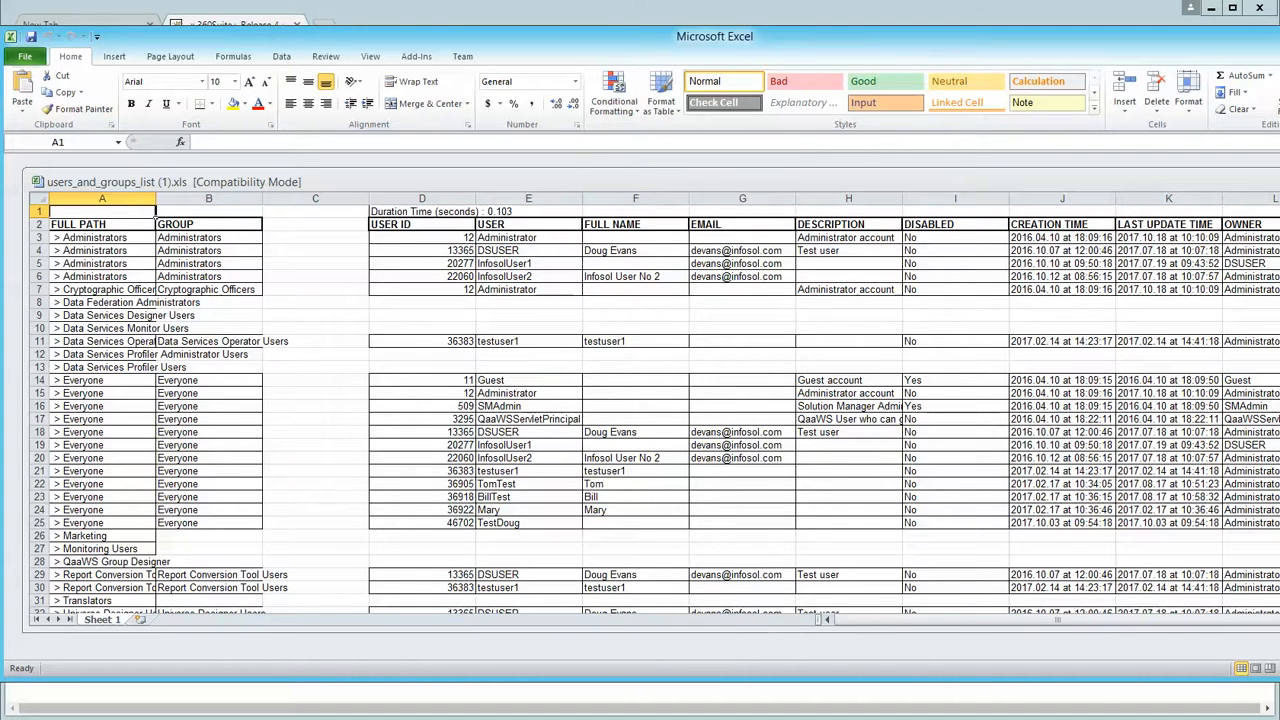
left_click_drag(941, 44, 936, 44)
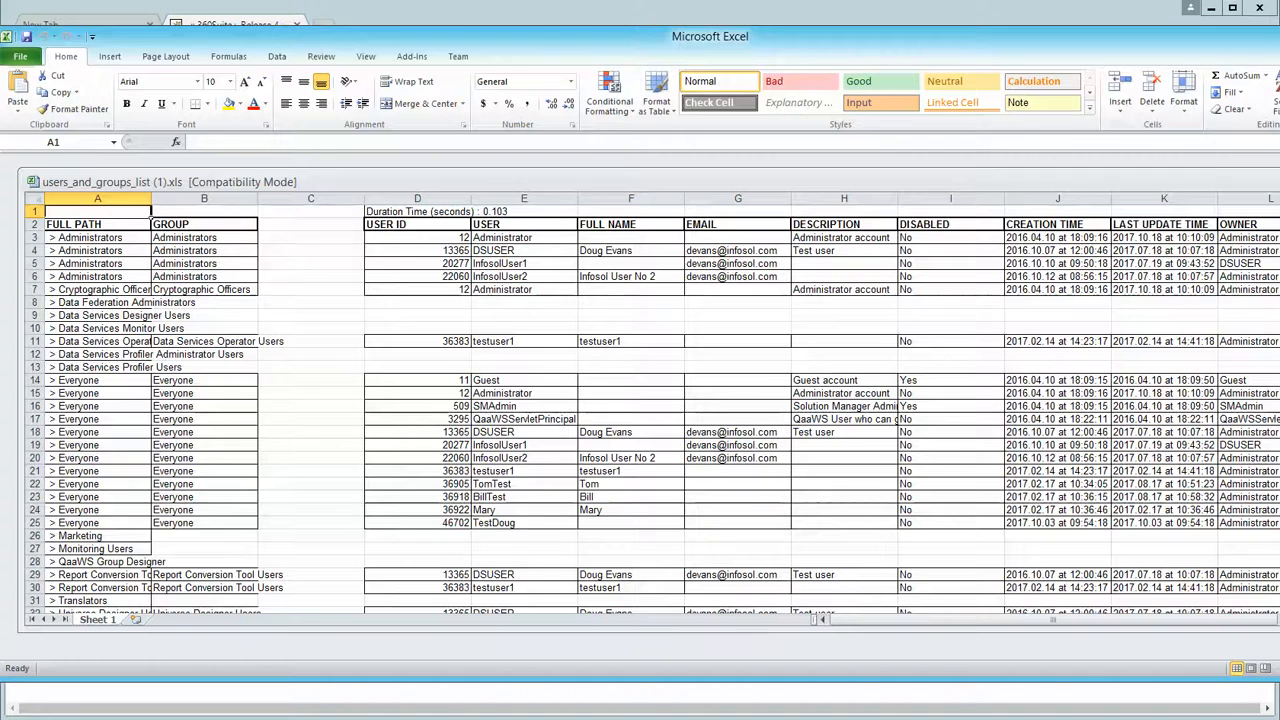
key("alt+F4")
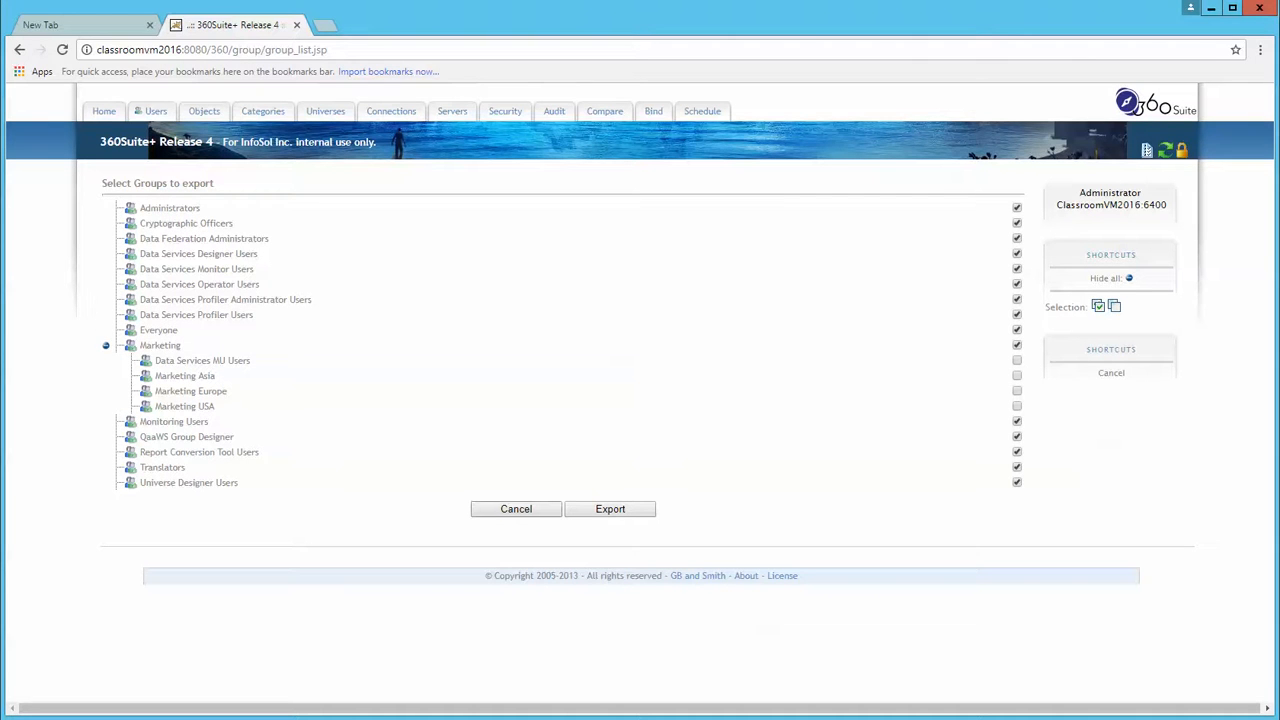
Step: Leave the group export page and open the user list of the Marketing Asia subgroup
left_click(516, 509)
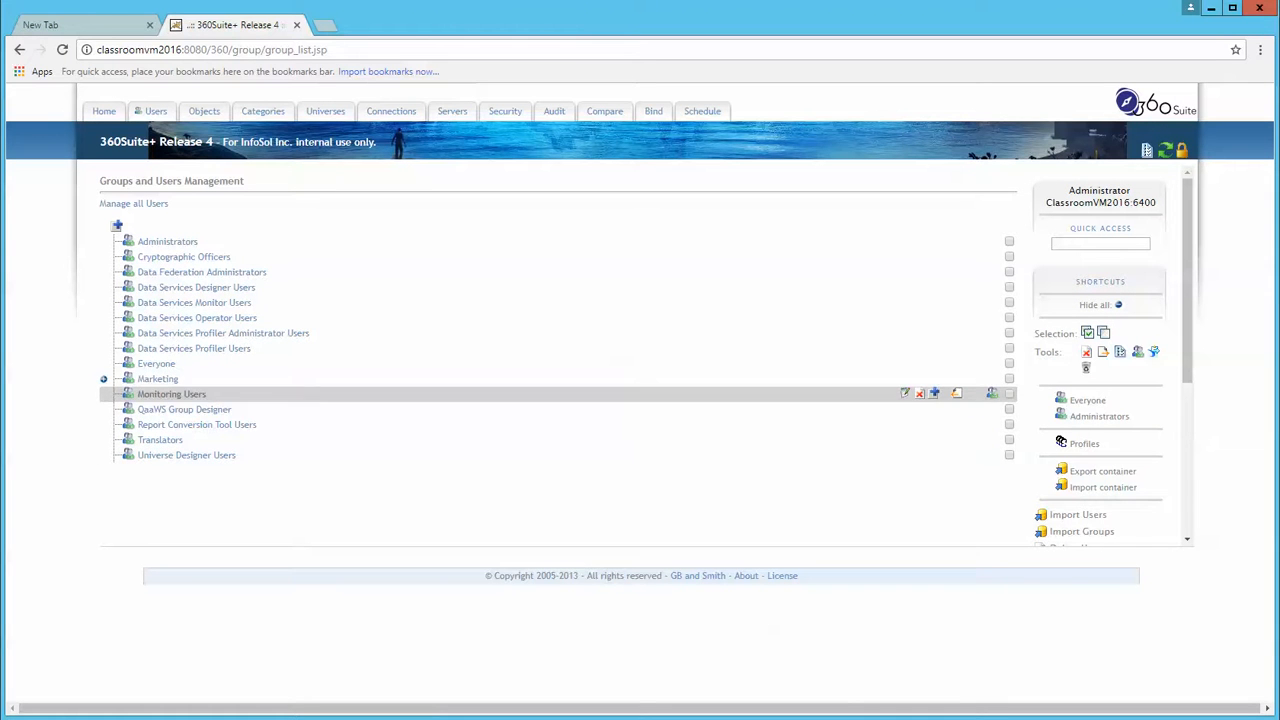
left_click(103, 379)
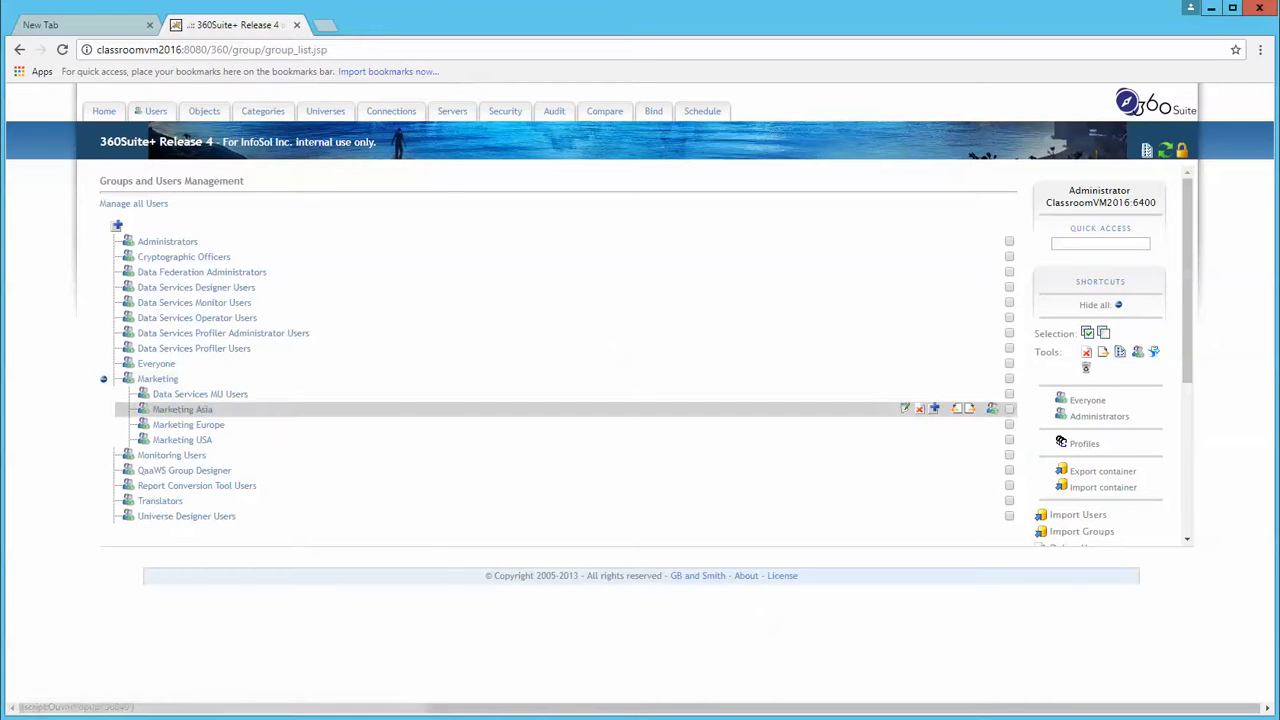
left_click(182, 409)
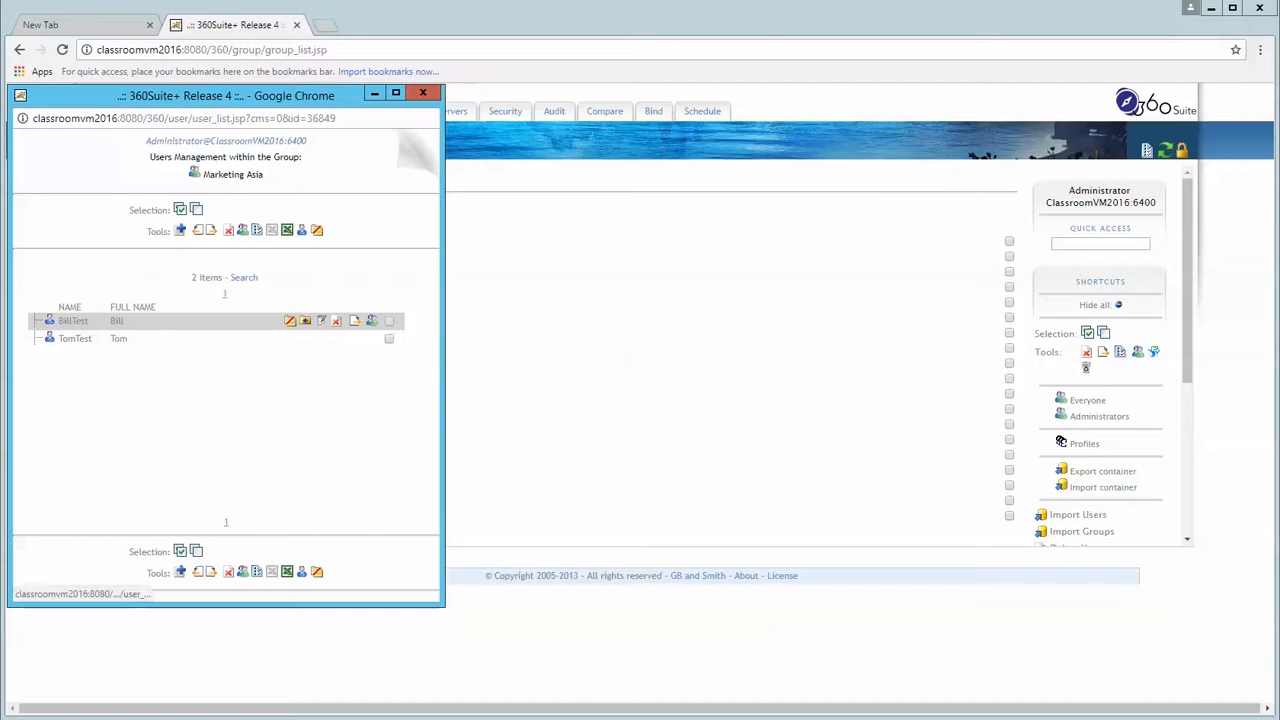
Step: Examine the account properties of the first user in Marketing Asia and close them without modifying anything
left_click(321, 321)
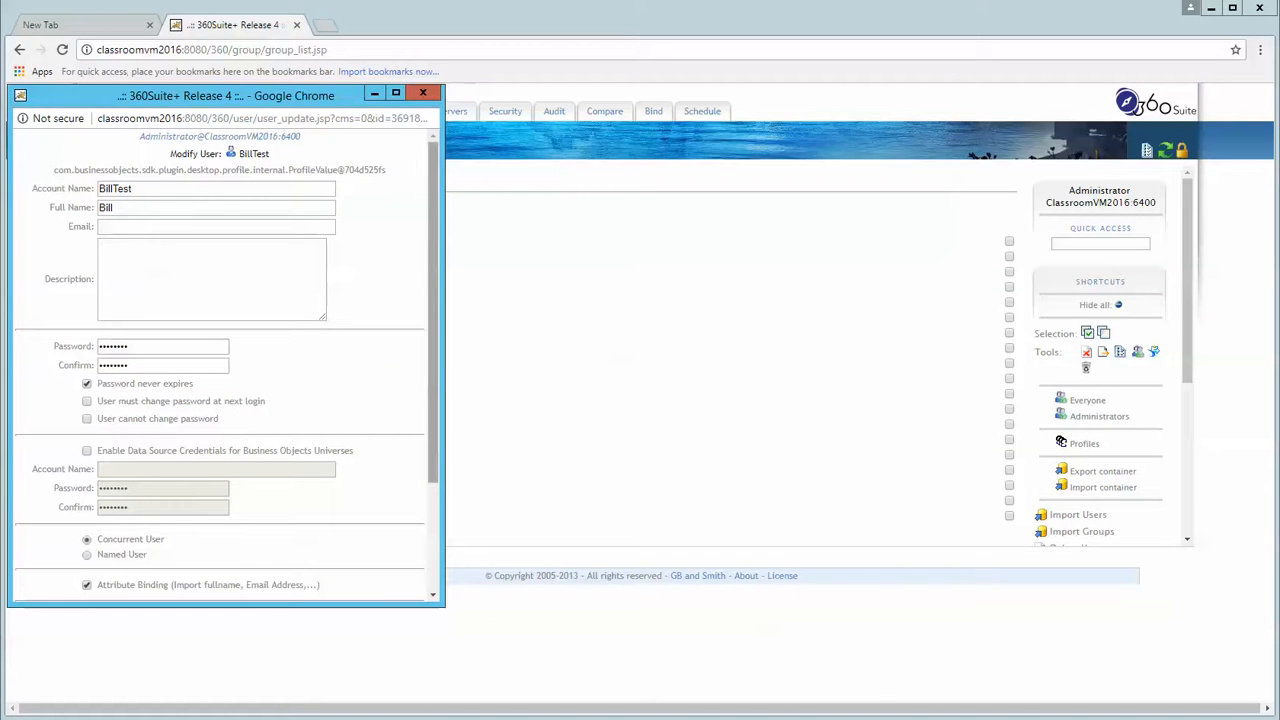
scroll(220, 360, "down", 2)
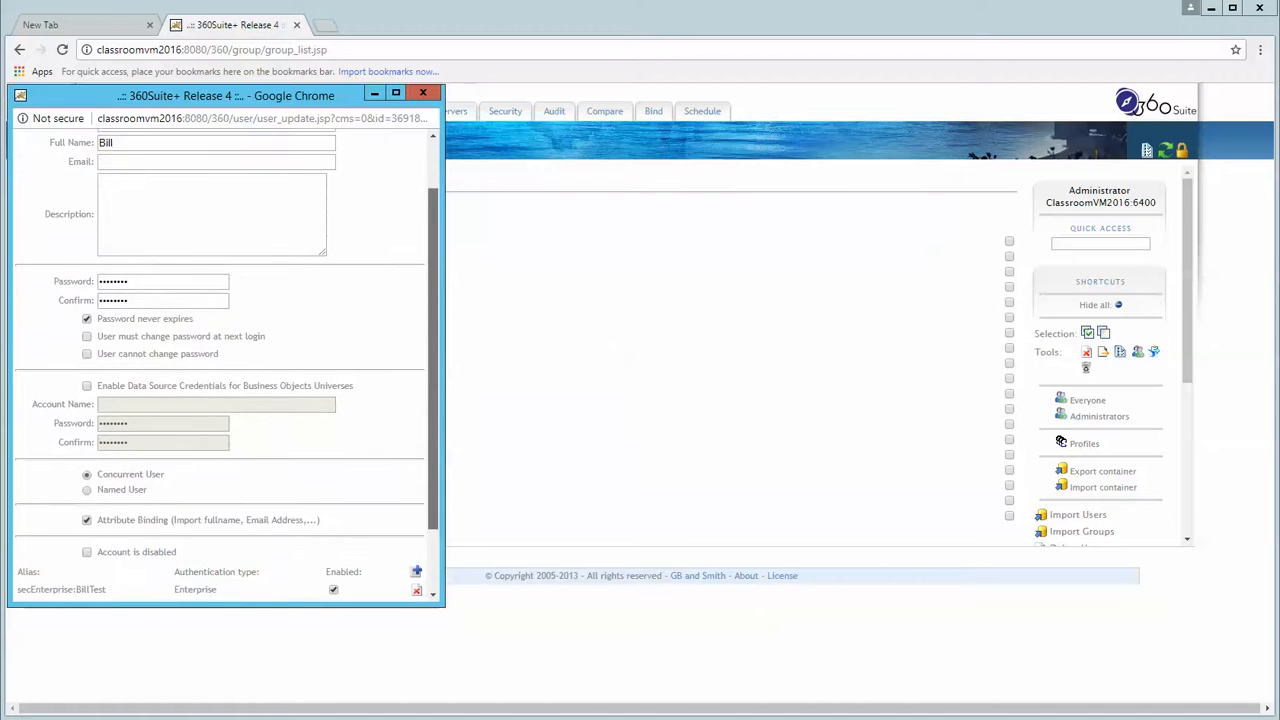
scroll(220, 360, "down", 3)
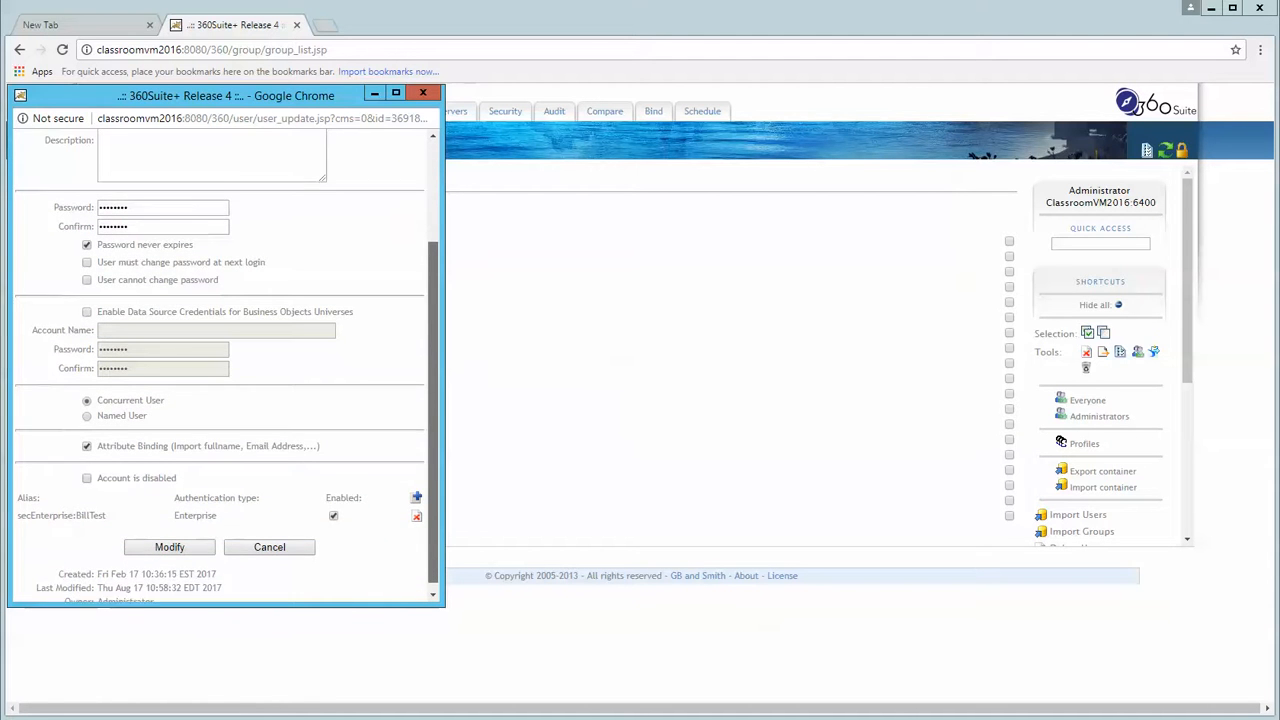
mouse_move(433, 412)
left_mouse_down()
mouse_move(433, 390)
mouse_move(433, 404)
left_mouse_up()
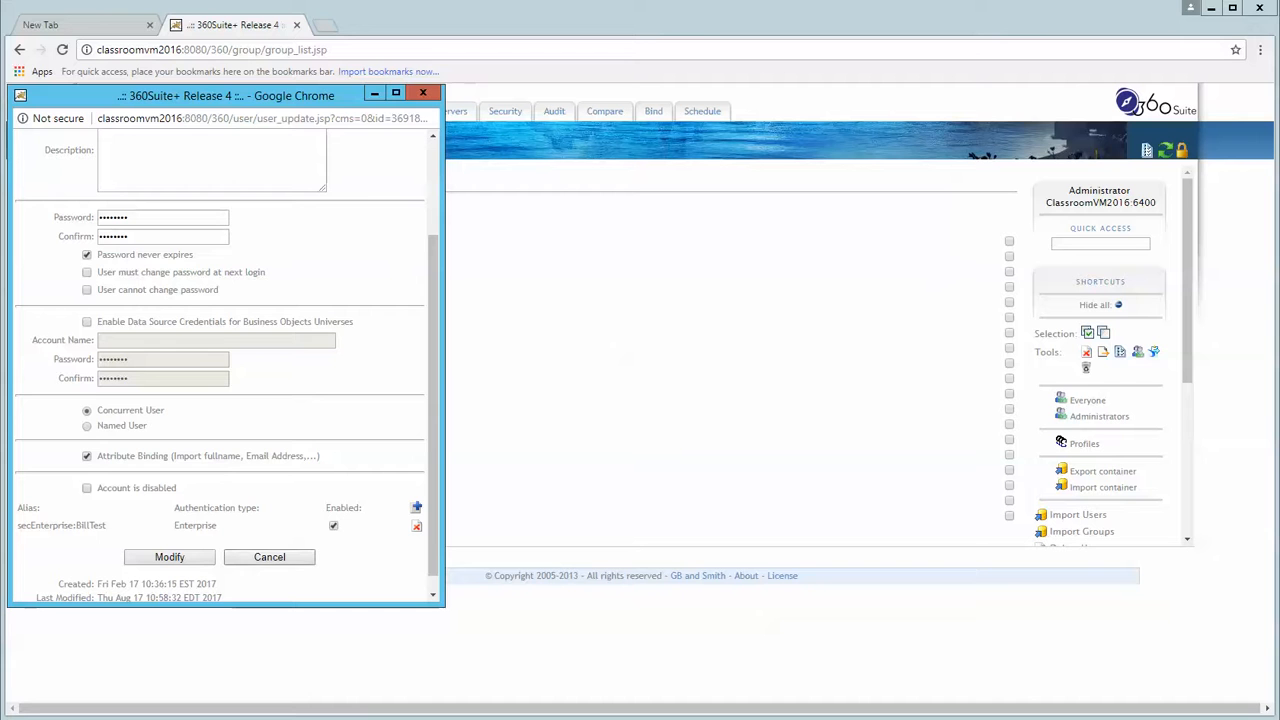
left_click(269, 557)
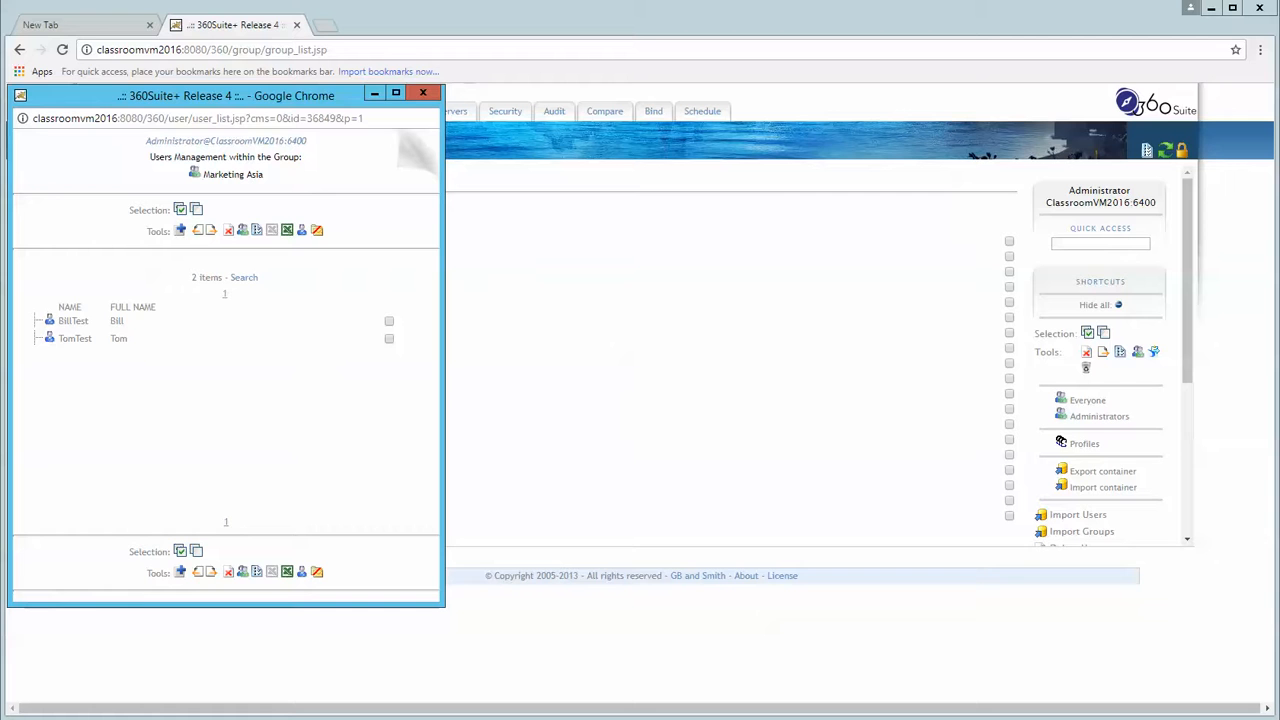
Step: Open the form for adding a new user to the Marketing Asia group
left_click(180, 230)
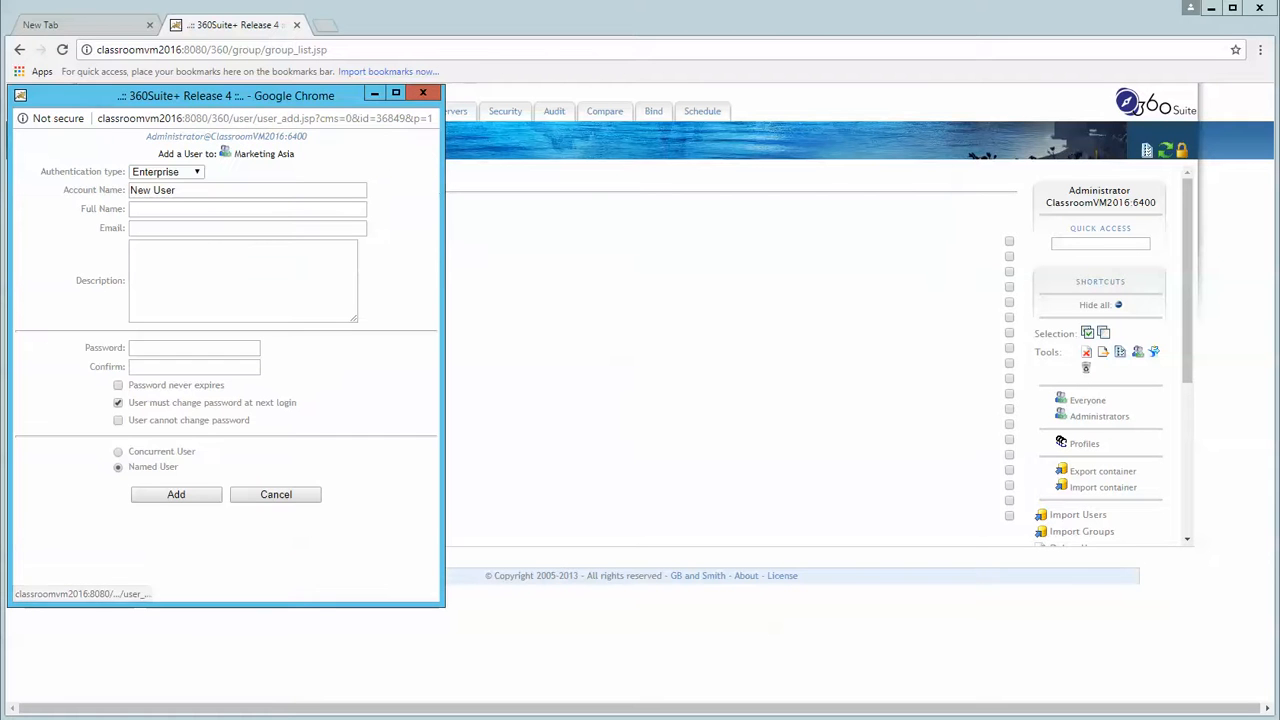